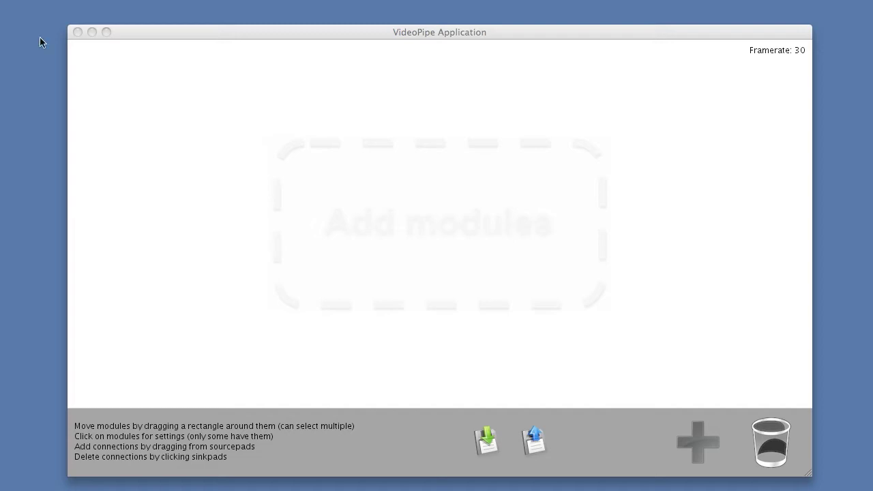
Add a looping MovieSource playing i_am_ironman.mov, without parameter modules, and place it on the canvas.
click(269, 114)
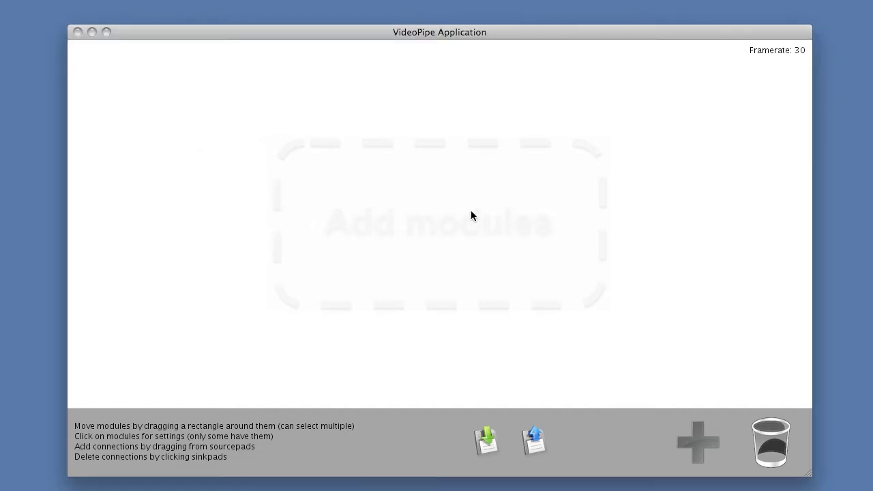
click(696, 437)
drag(584, 219, 501, 162)
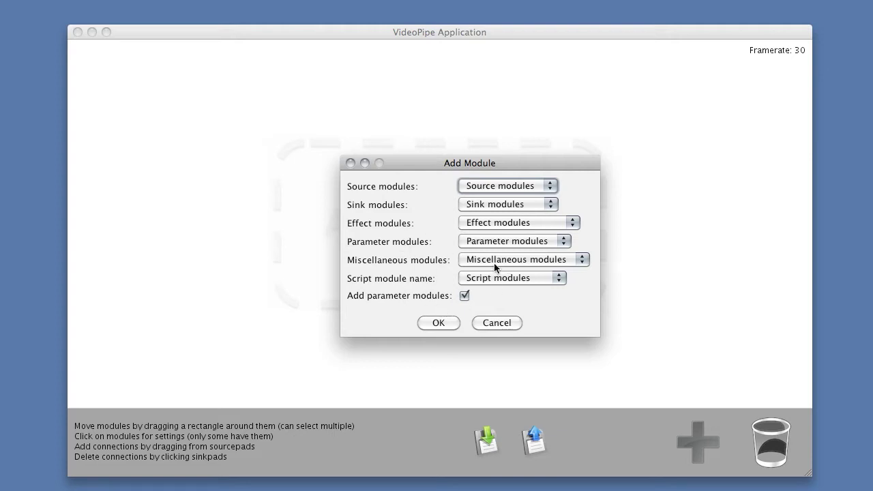
click(464, 295)
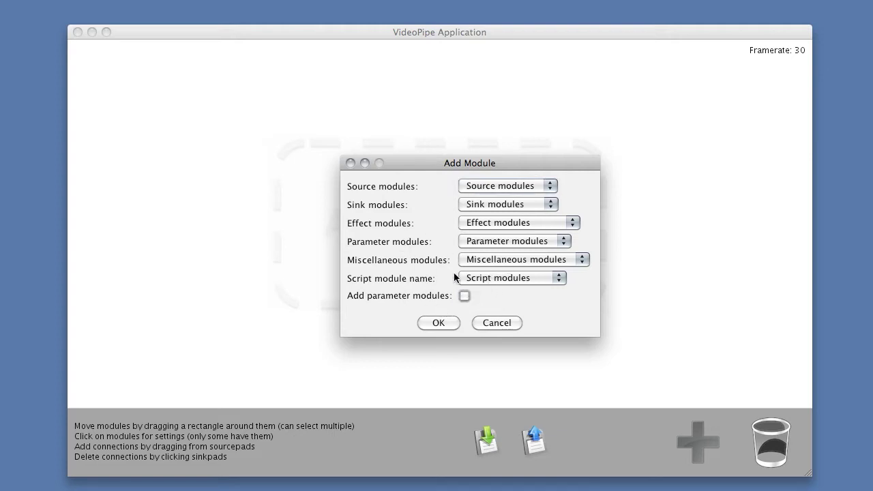
click(481, 187)
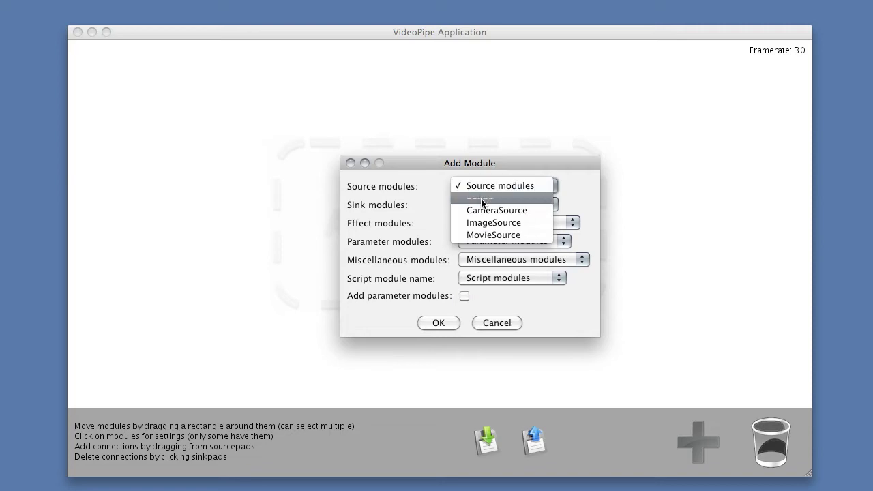
click(479, 236)
click(443, 321)
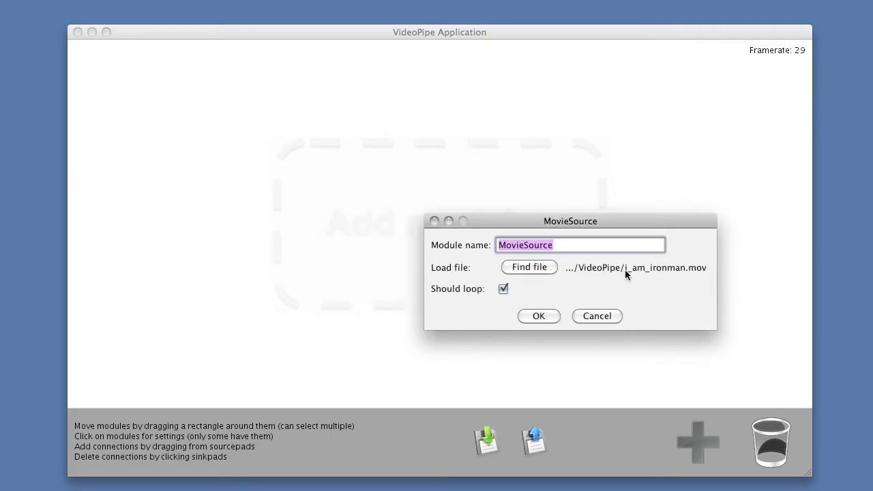
click(539, 316)
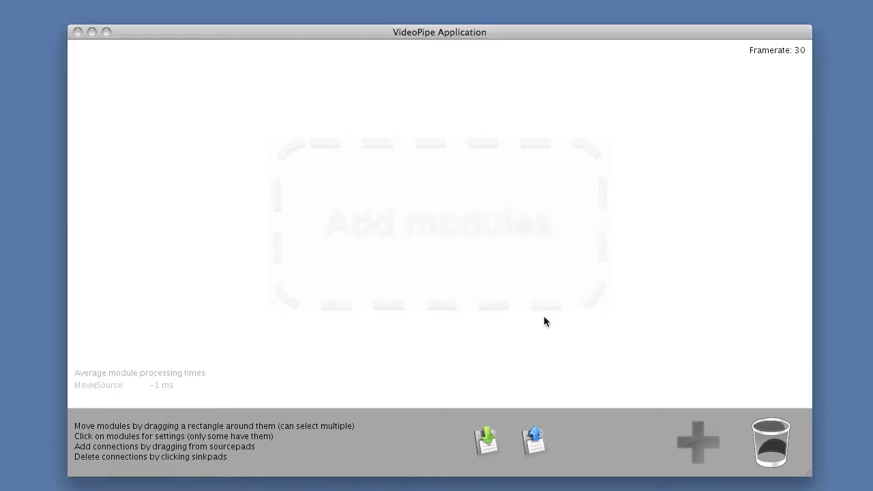
click(282, 123)
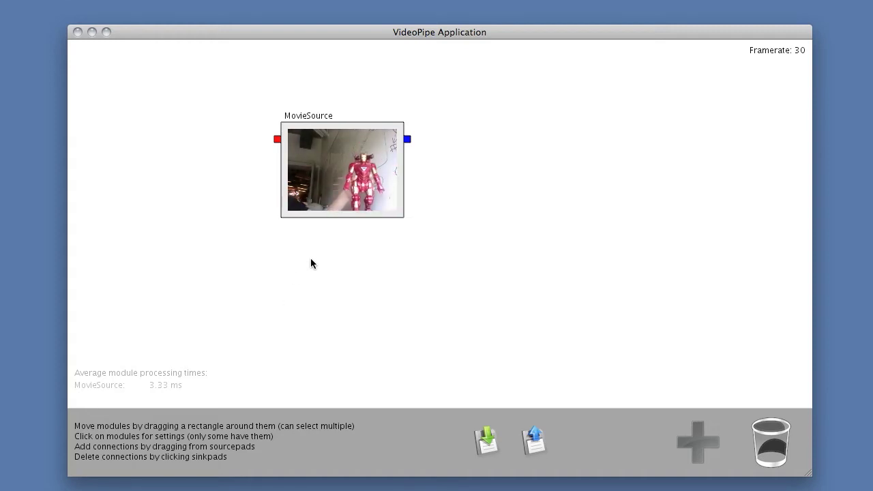
mouse_move(326, 166)
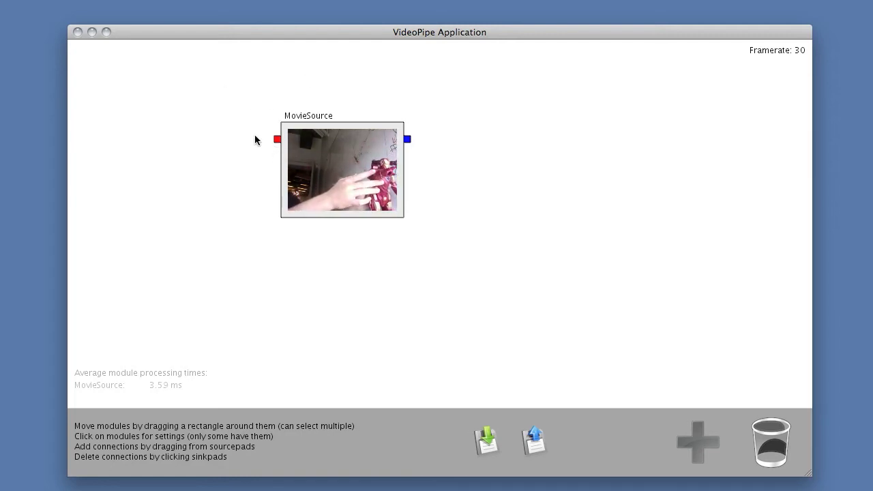
mouse_move(277, 142)
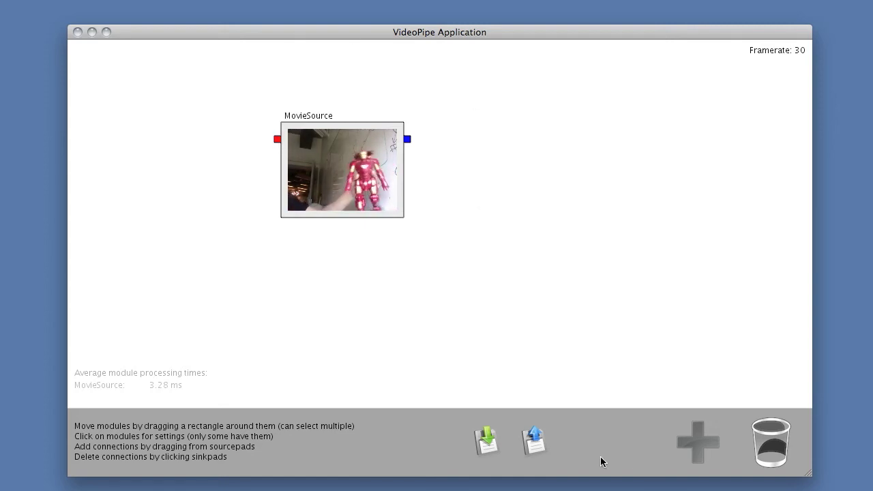
Choose ScalarProvider from the Parameter modules list and confirm adding it.
click(693, 438)
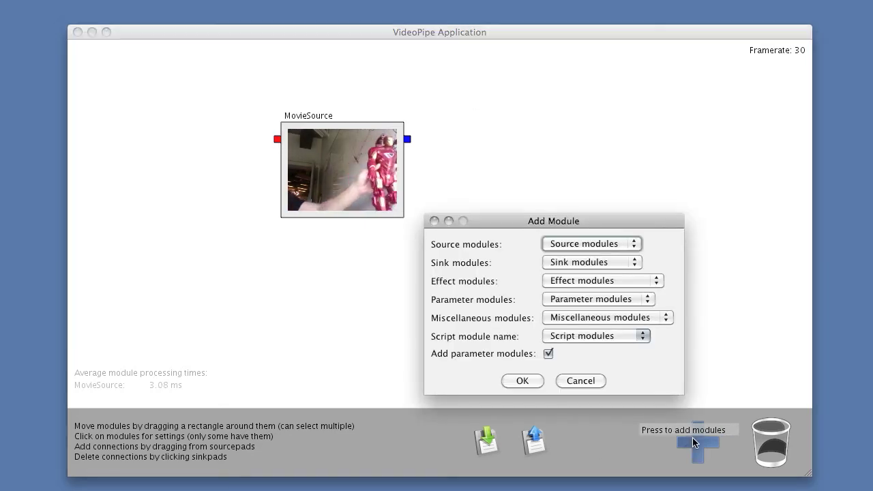
click(573, 282)
click(572, 281)
click(575, 299)
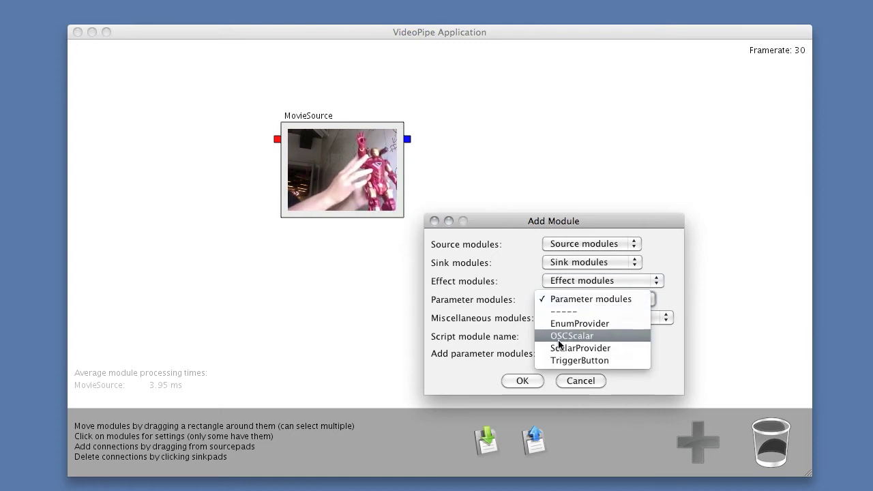
click(558, 348)
click(599, 286)
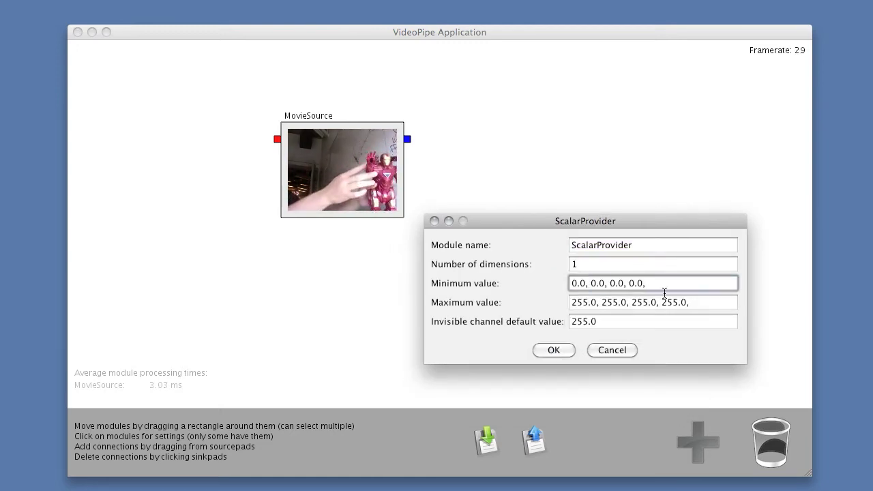
Set the ScalarProvider range to minimum 0 and maximum 1, and place it left of MovieSource.
key(super+a)
text(0)
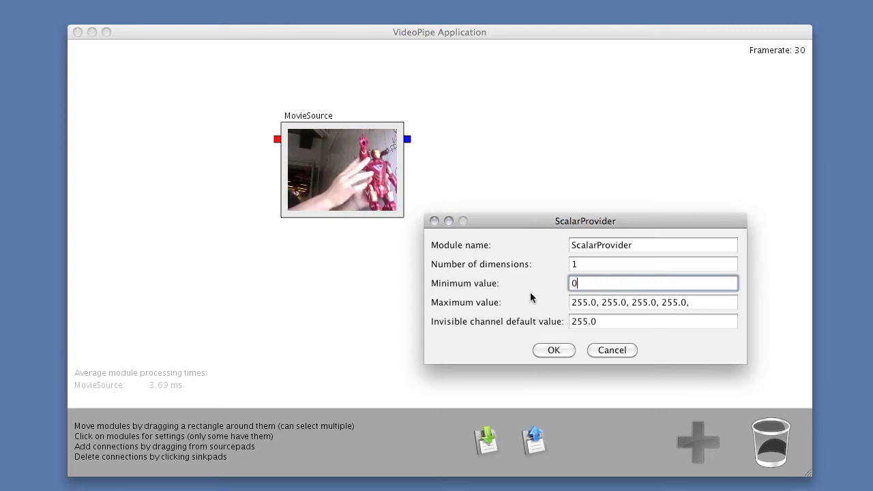
drag(695, 302, 546, 302)
text(1)
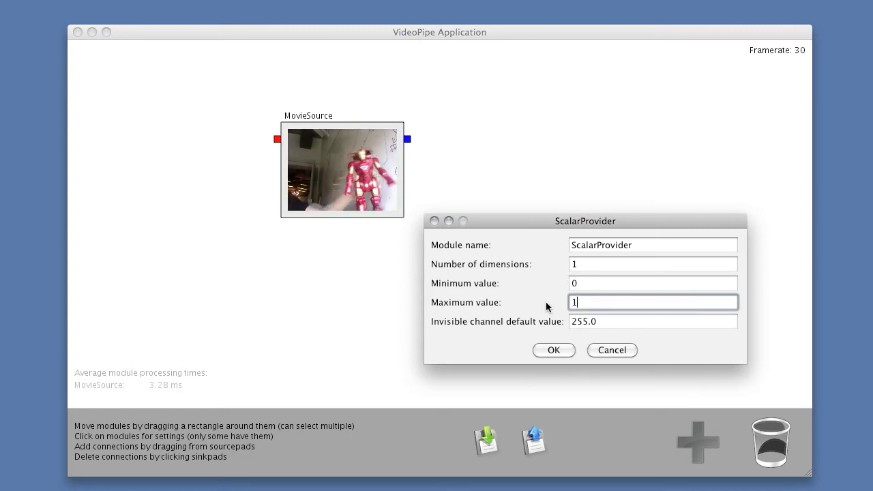
click(554, 350)
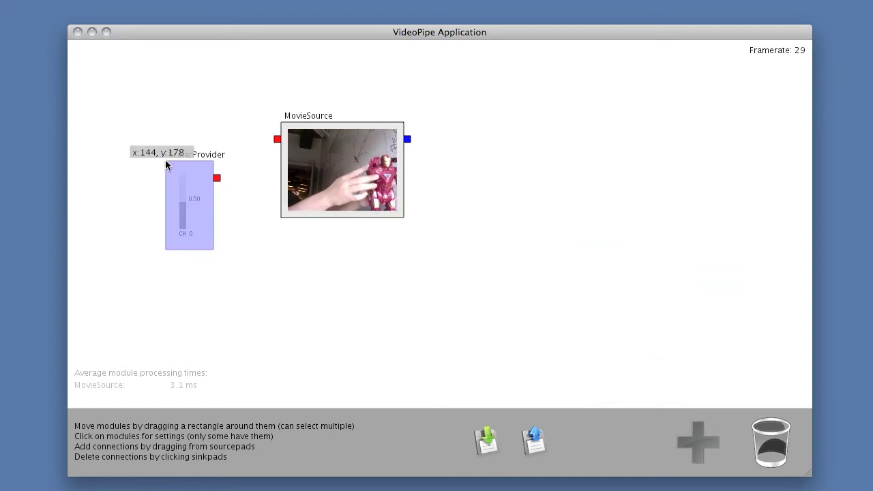
click(167, 161)
Adjust the ScalarProvider value and wire its output to MovieSource's Seek input.
mouse_move(179, 202)
mouse_down()
mouse_move(184, 184)
mouse_move(185, 227)
mouse_move(189, 183)
mouse_move(187, 200)
mouse_up()
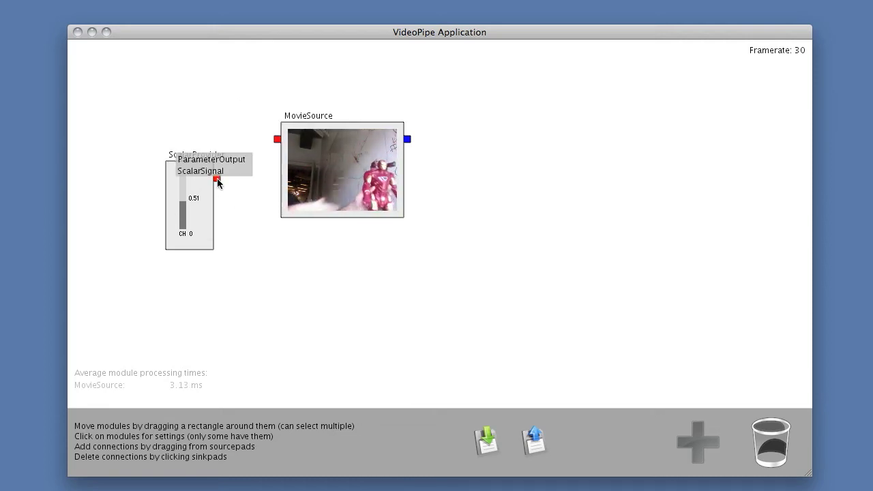
drag(217, 179, 277, 142)
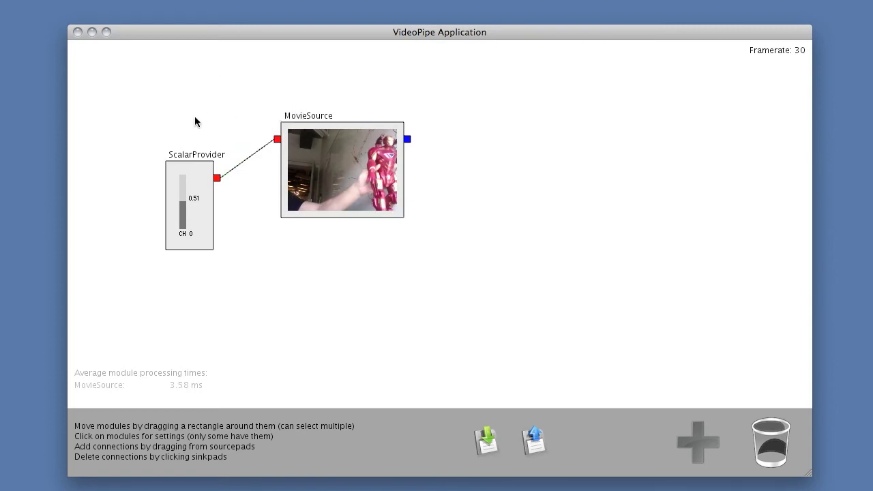
drag(182, 202, 190, 223)
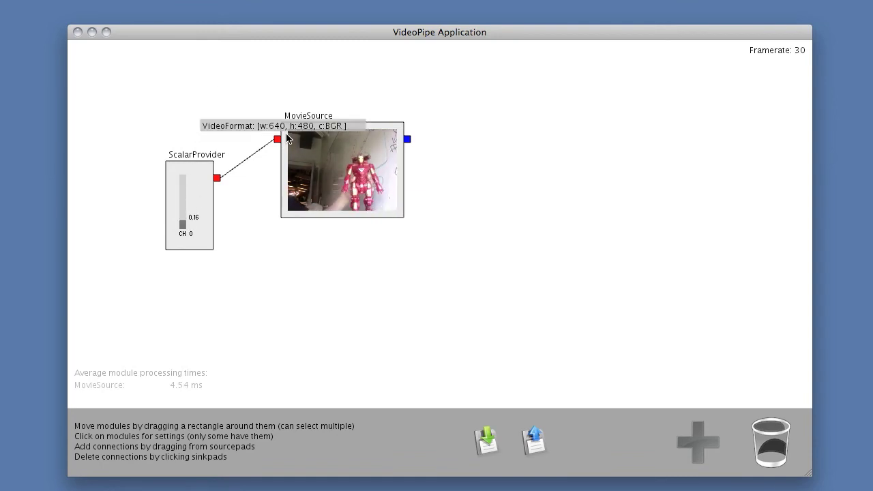
Delete the link at MovieSource's Seek sinkpad and rectangle-select the ScalarProvider module.
mouse_move(277, 140)
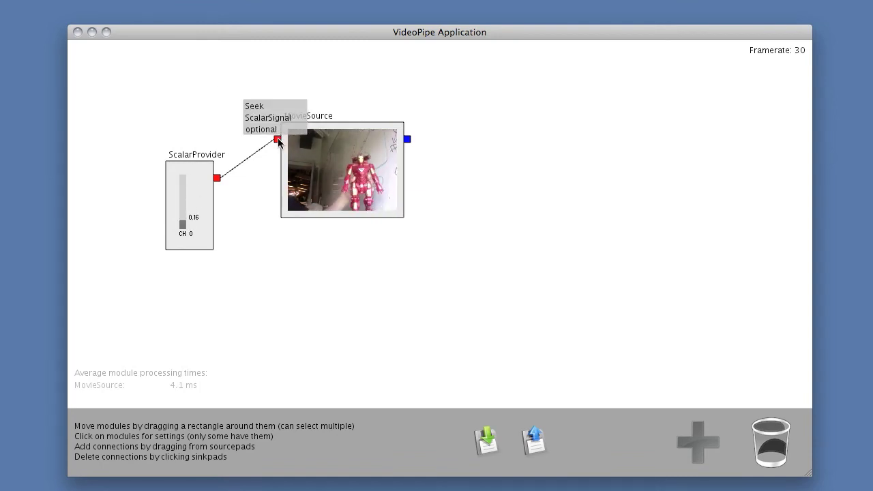
click(277, 140)
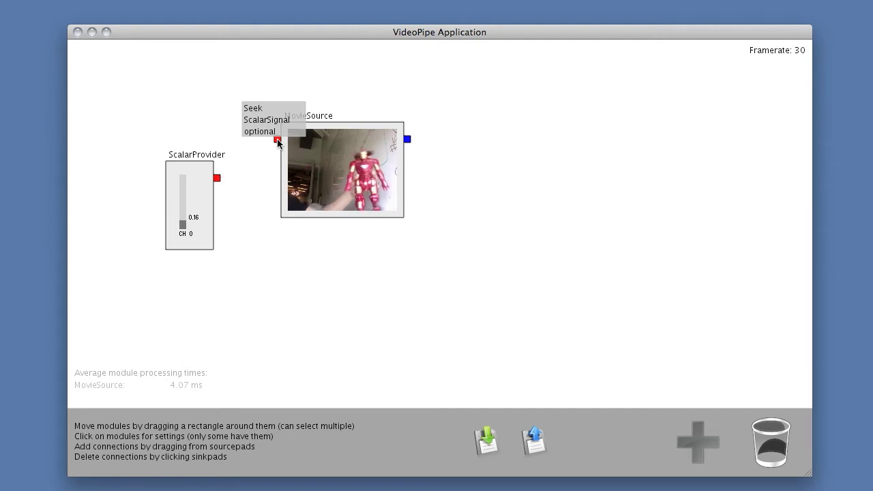
drag(127, 142, 229, 266)
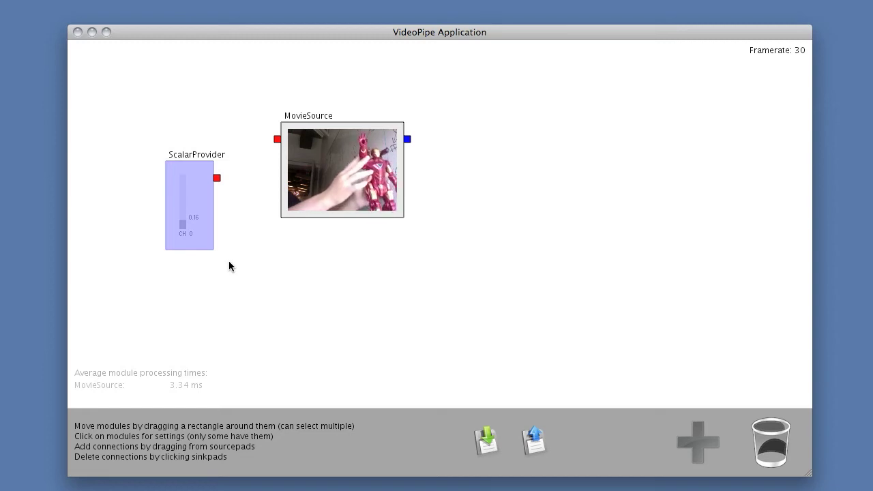
Drag the ScalarProvider onto the trash to delete it, leaving only MovieSource on the workbench.
drag(229, 262, 564, 189)
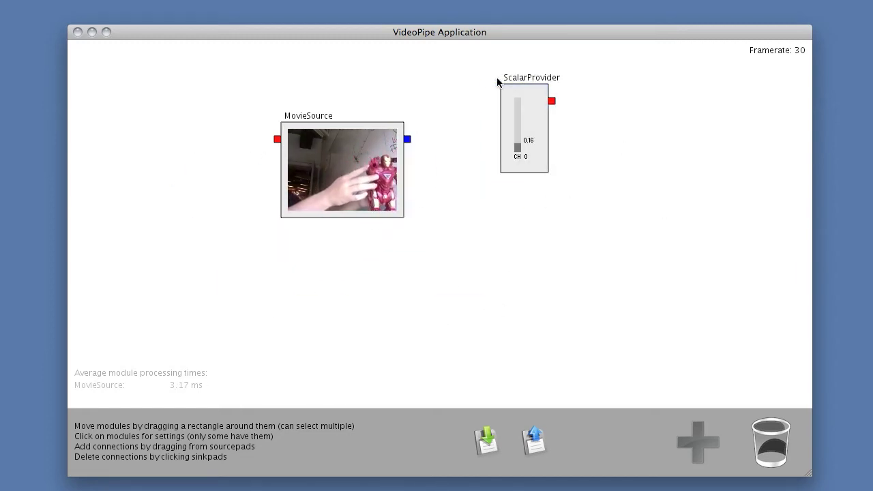
drag(466, 67, 773, 438)
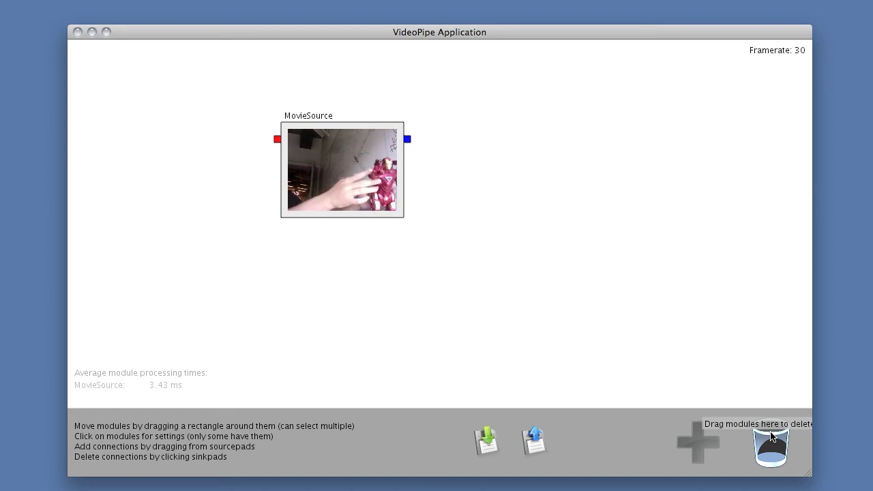
click(700, 442)
Add a Threshold effect named Threshold with its value and type inputs, fed by MovieSource's video.
click(597, 281)
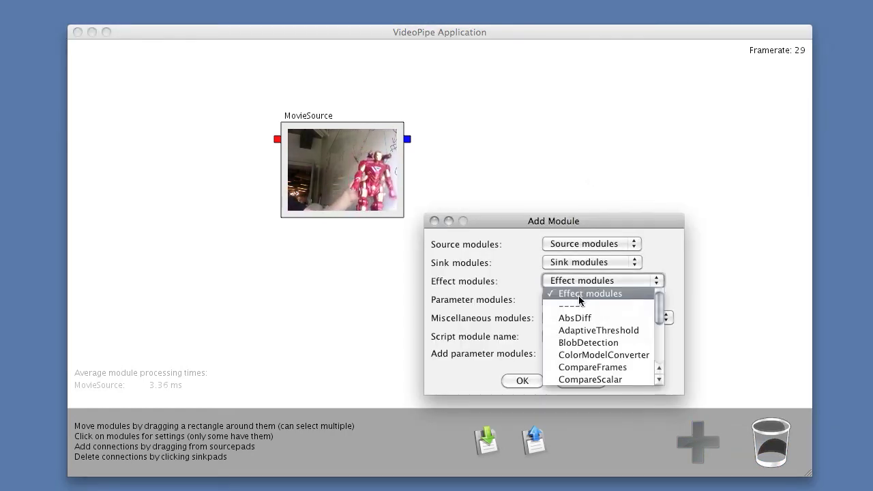
drag(663, 319, 661, 377)
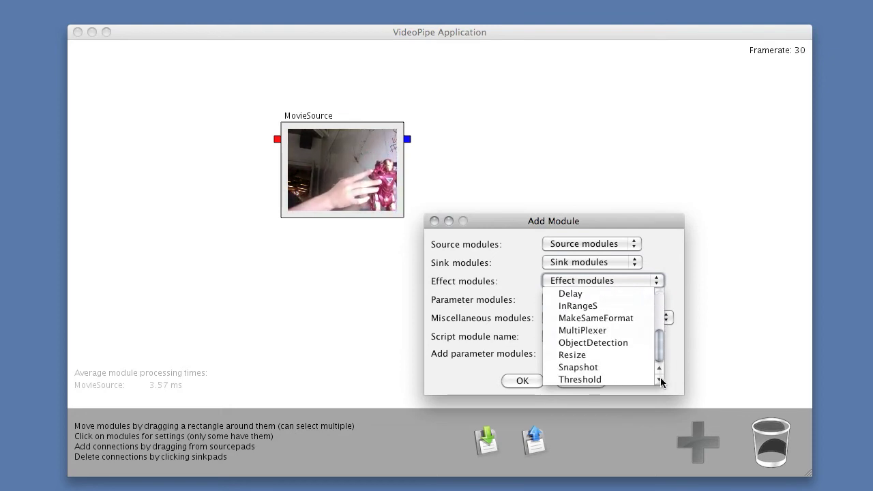
click(615, 376)
click(523, 381)
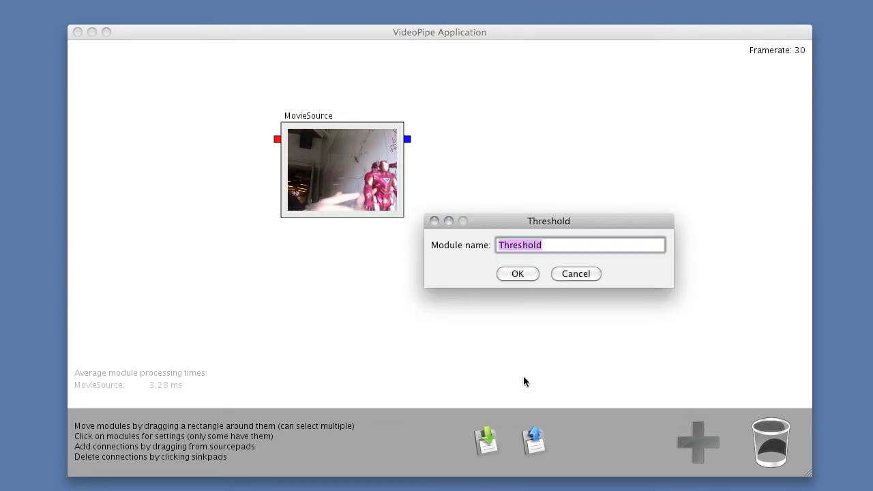
click(518, 274)
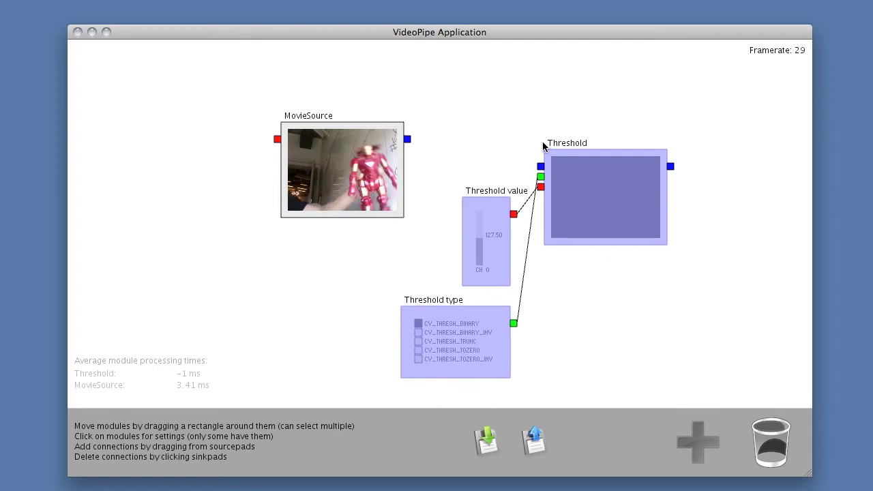
click(544, 143)
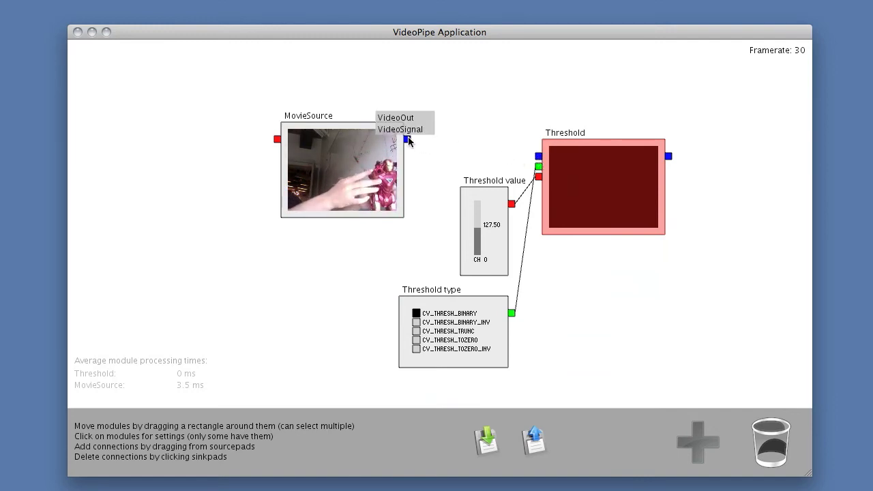
drag(409, 140, 538, 157)
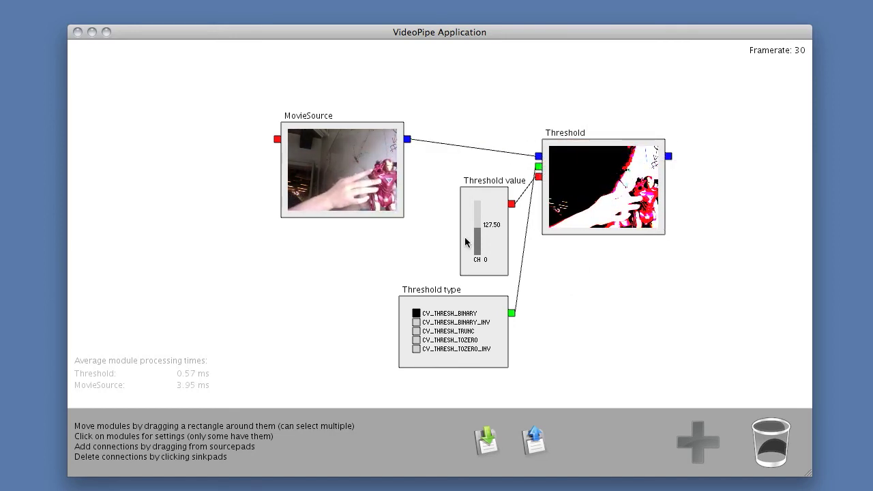
Set the threshold value to 102.00 with CV_THRESH_BINARY_INV and save the pipe as test.pipe.
mouse_move(477, 240)
mouse_down()
mouse_move(477, 214)
mouse_move(477, 228)
mouse_up()
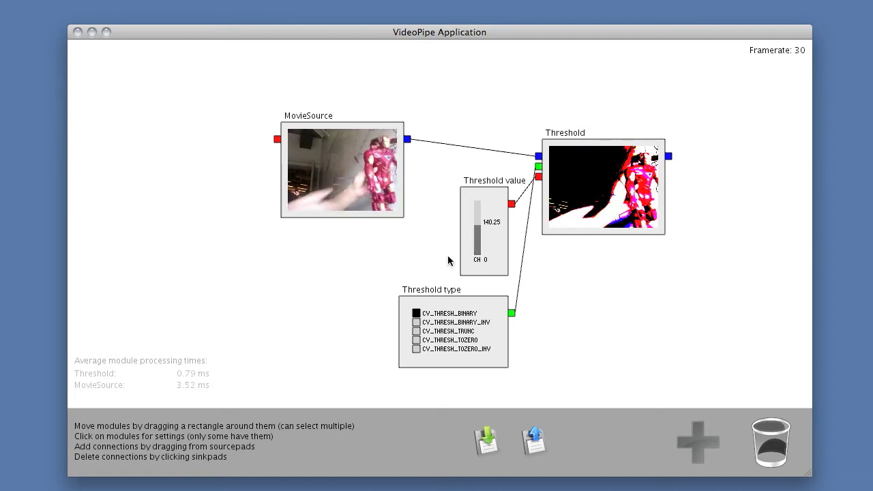
click(428, 323)
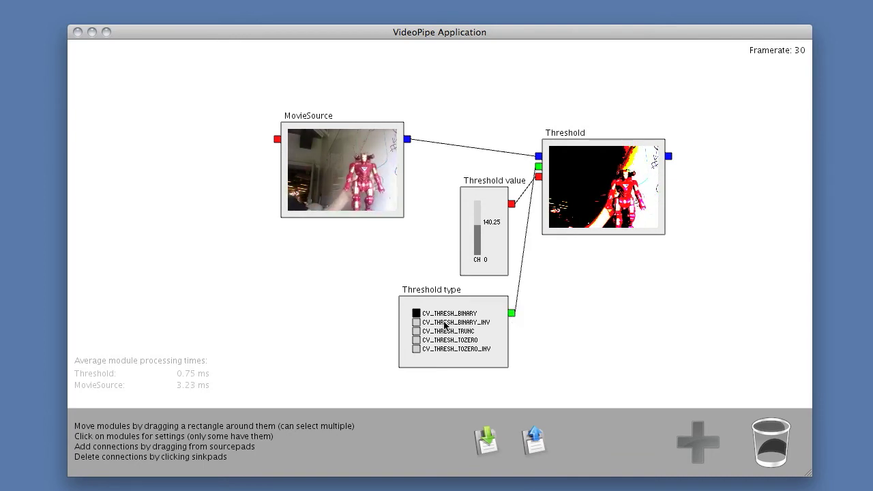
click(416, 323)
click(416, 332)
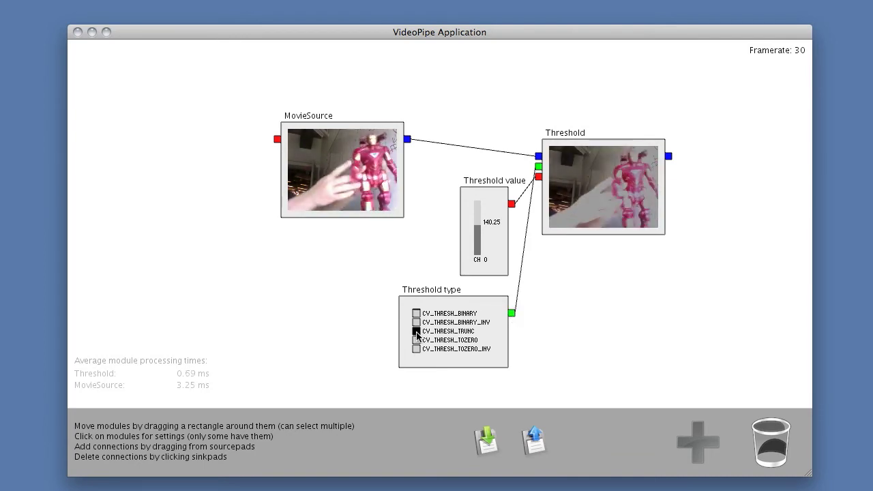
click(416, 323)
drag(475, 249, 476, 258)
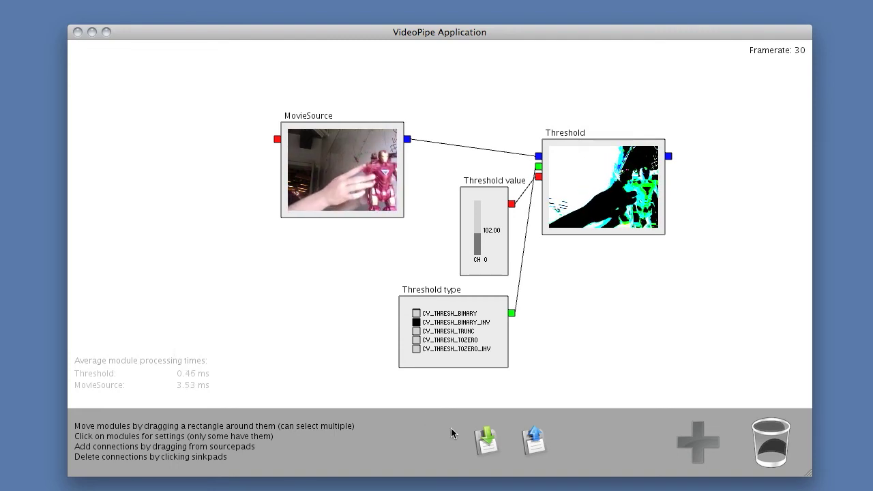
click(487, 440)
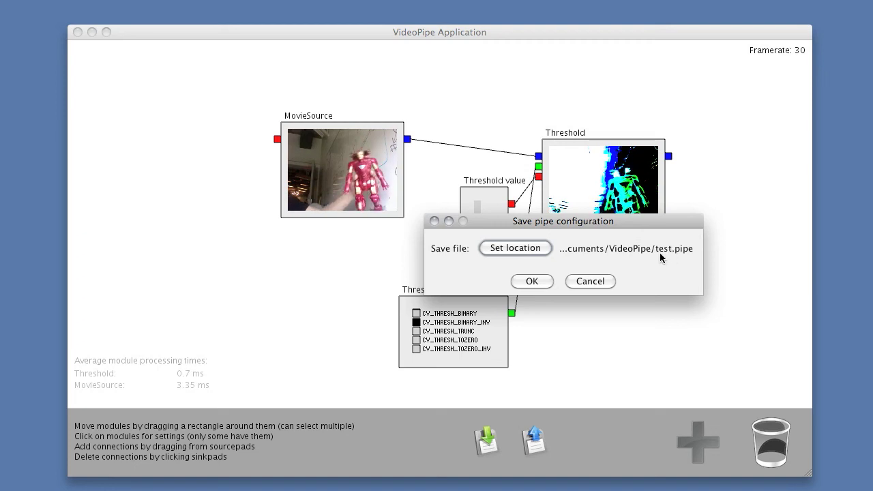
click(536, 279)
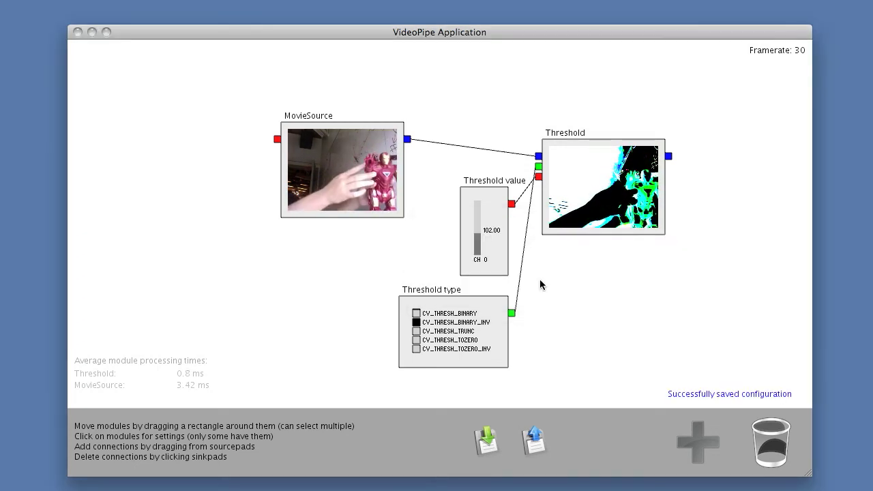
Trash all modules on the workbench, then load test.pipe to restore MovieSource and Threshold.
drag(189, 92, 771, 444)
click(535, 440)
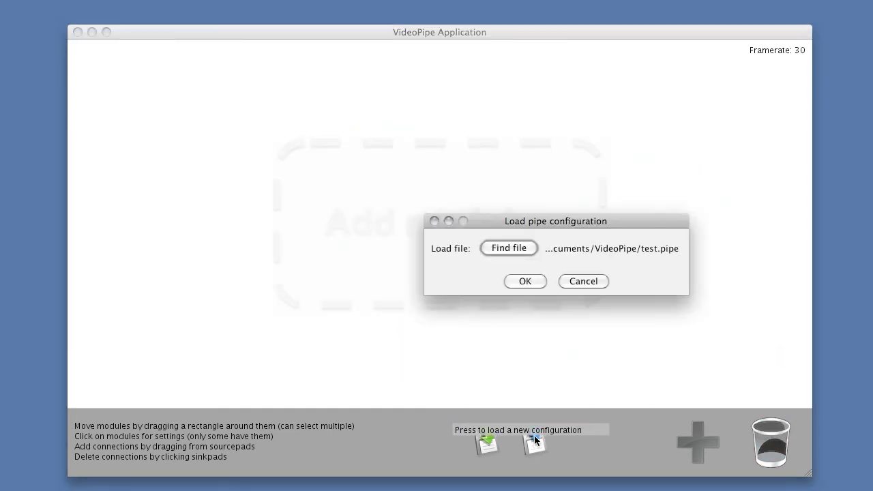
click(541, 281)
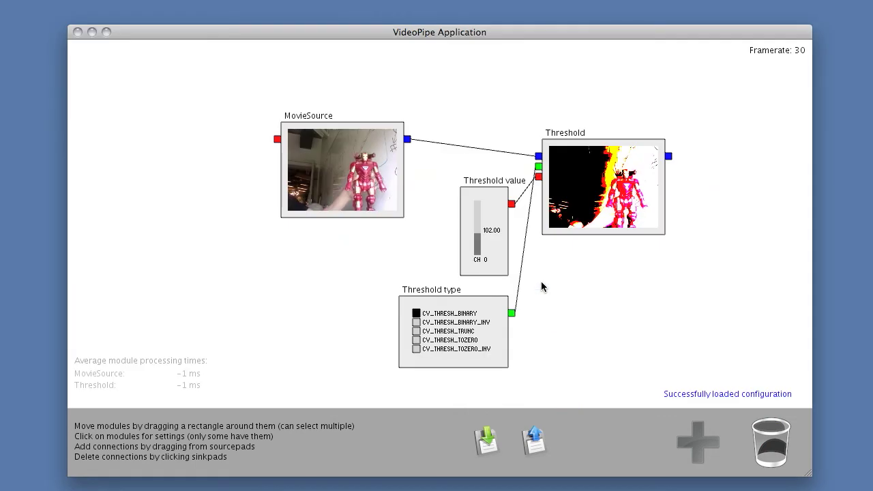